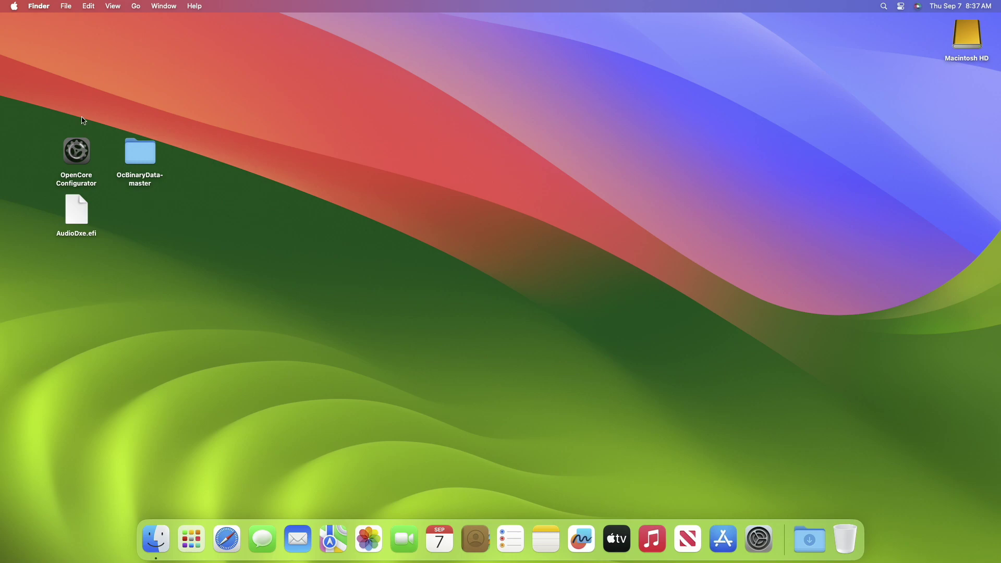
- Select OpenCore Configurator, the OcBinaryData-master folder and AudioDxe.efi on the desktop, then deselect
left_click(84, 166)
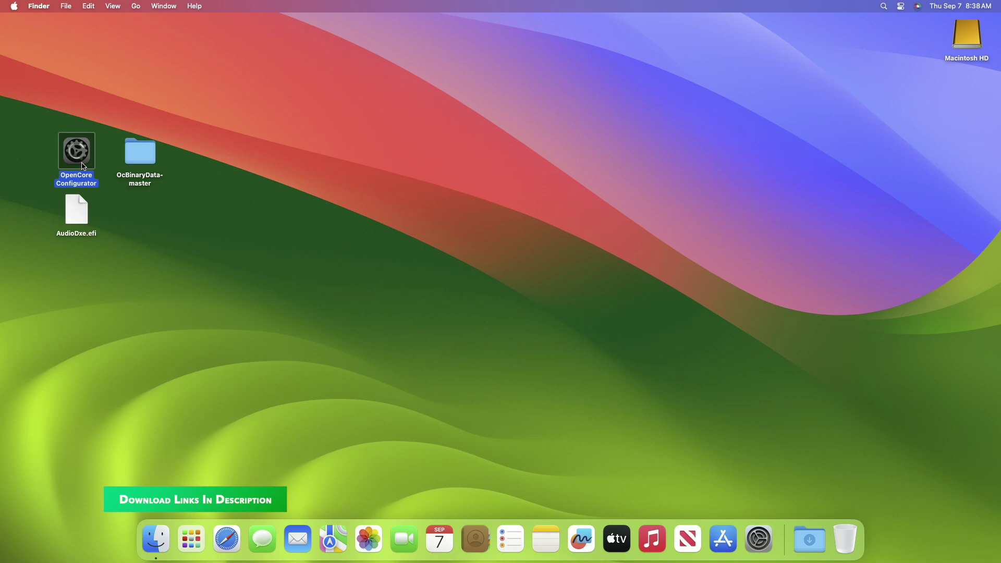
left_click(135, 162)
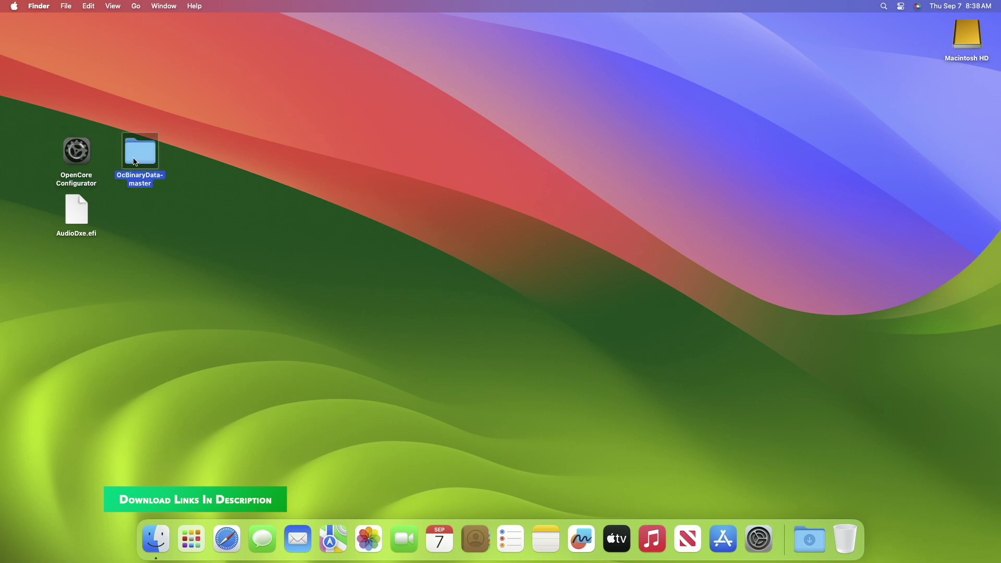
left_click(69, 214)
left_click(461, 242)
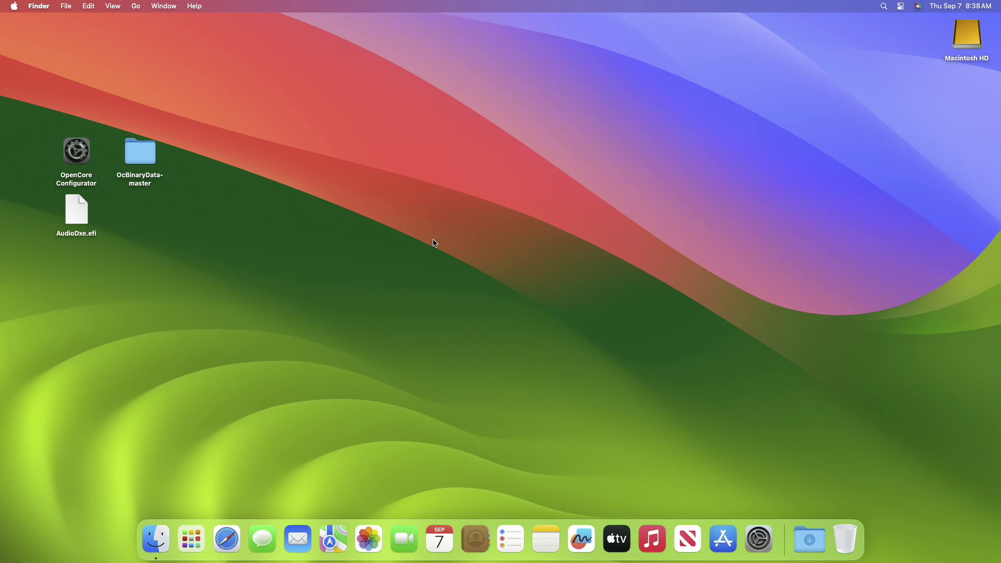
- Launch OpenCore Configurator and mount the disk0s1 EFI partition with the admin password
right_click(74, 157)
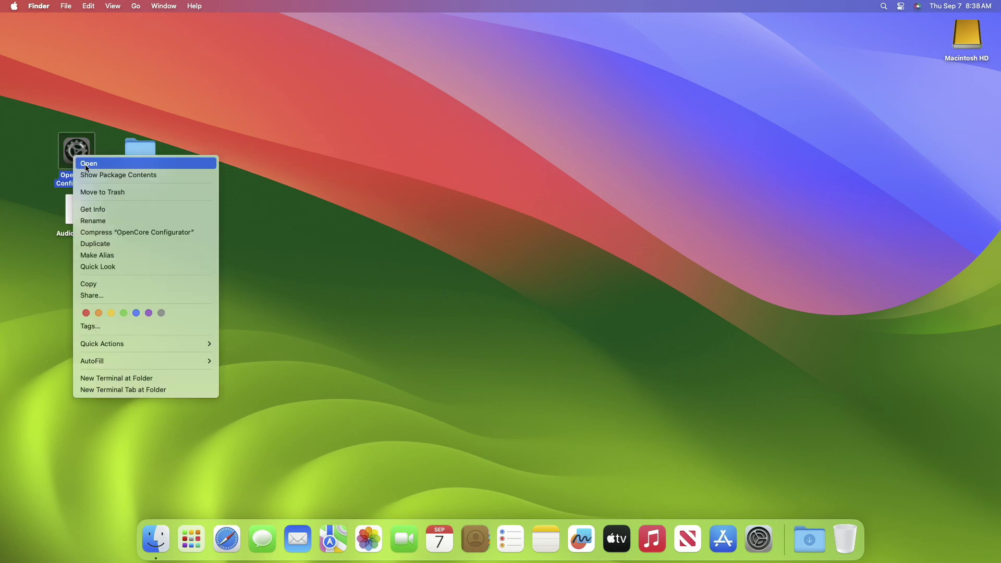
left_click(83, 164)
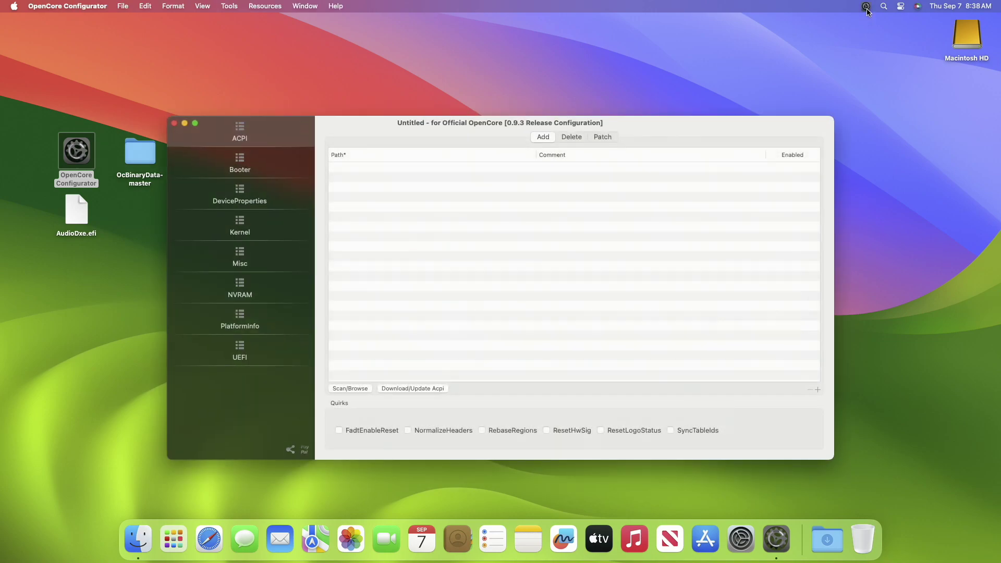
left_click(867, 7)
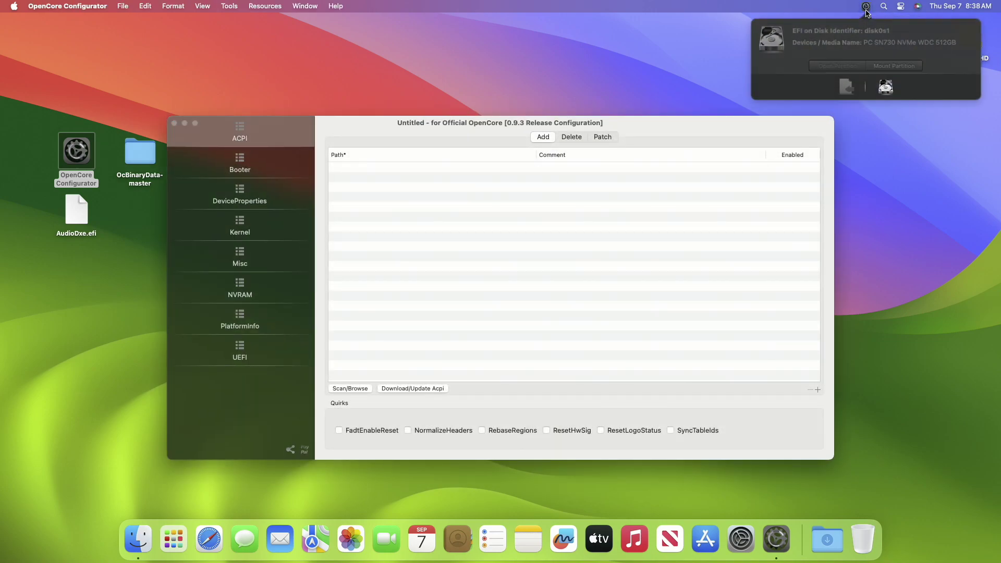
left_click(902, 70)
type("•")
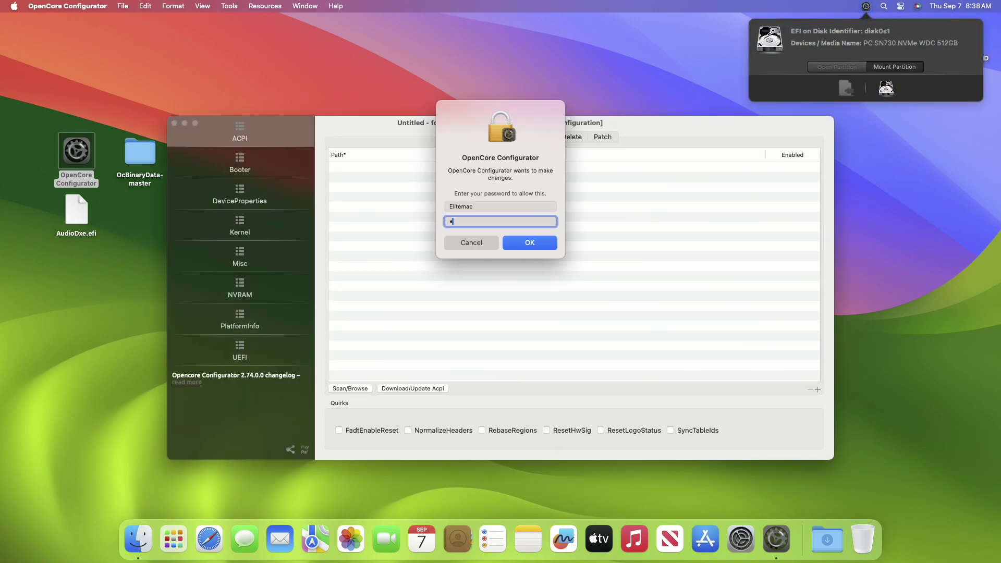
type("•••")
key("Return")
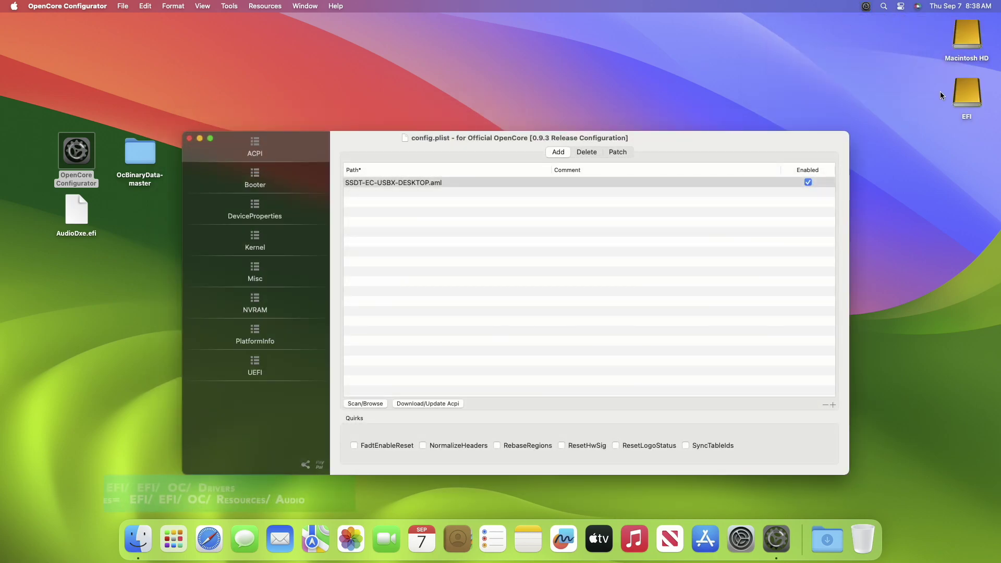
- Open the mounted EFI volume's EFI/OC/Resources/Audio folder
double_click(969, 91)
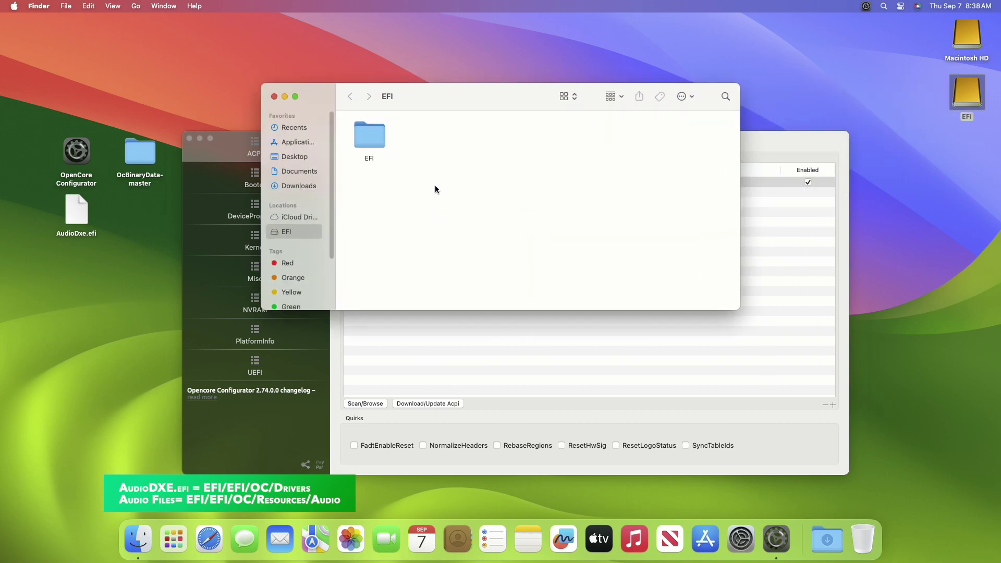
double_click(365, 141)
double_click(426, 137)
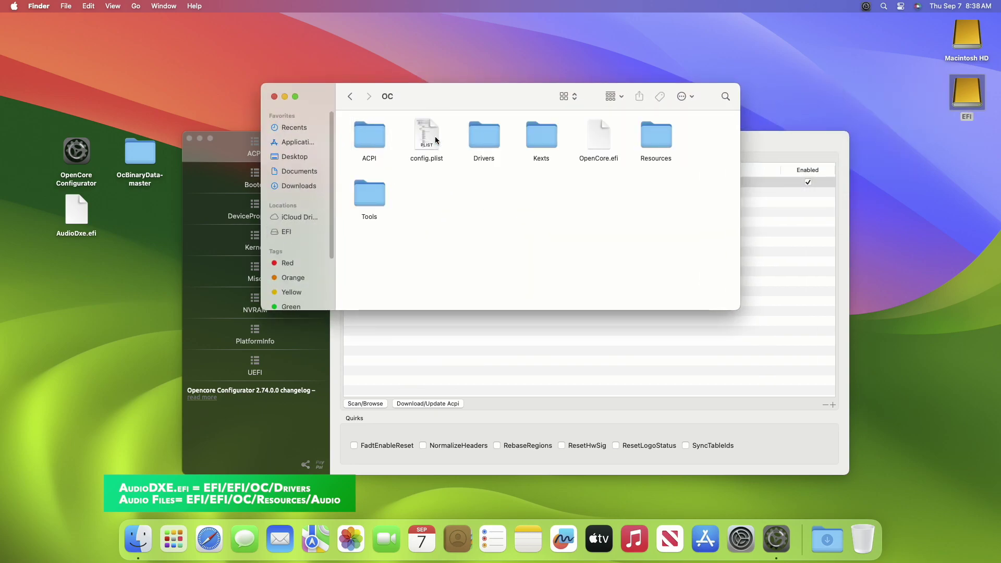
double_click(658, 136)
double_click(366, 136)
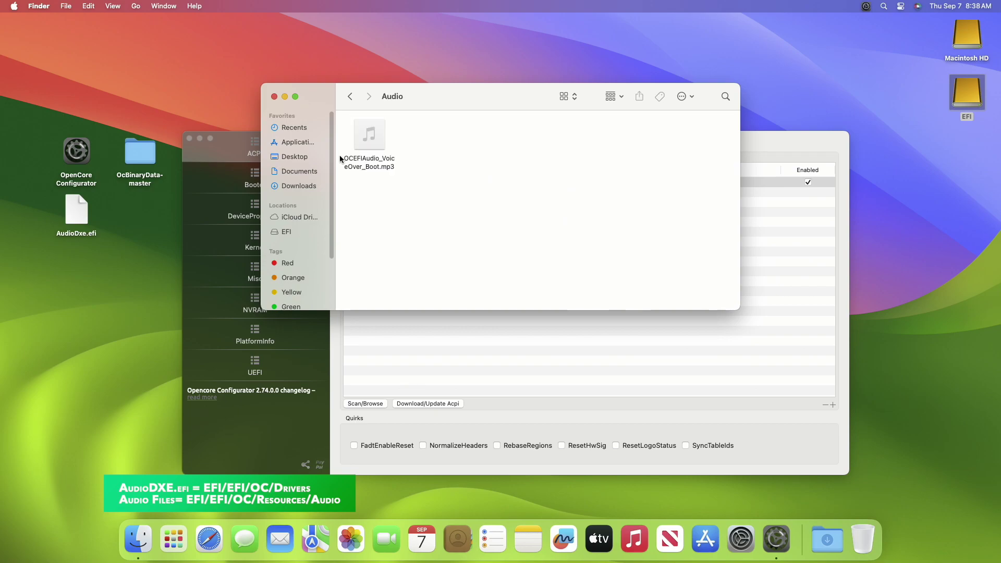
- Copy all AXEFIAudio mp3 files from OcBinaryData-master Resources/Audio into the EFI Audio folder
double_click(144, 154)
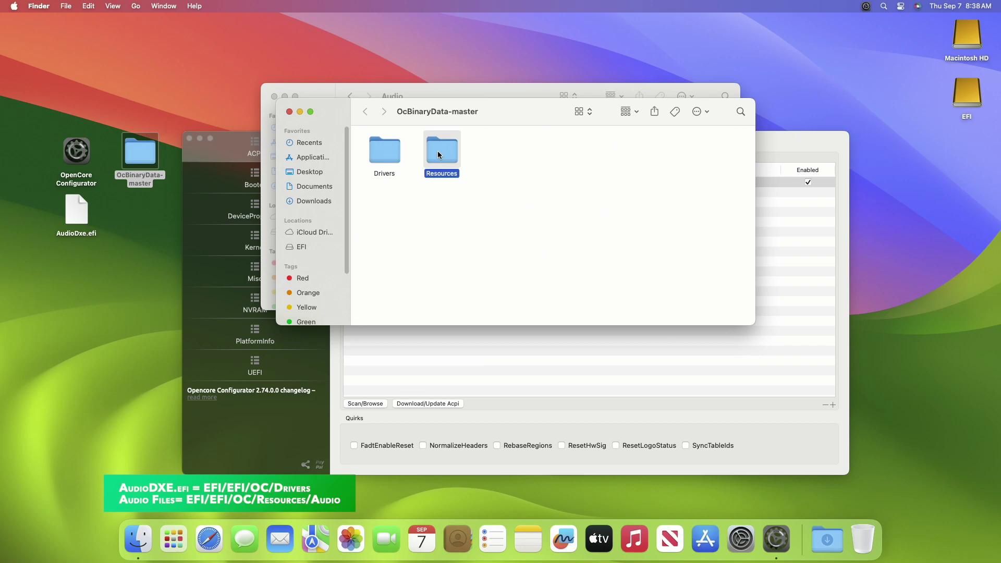
double_click(441, 154)
double_click(379, 156)
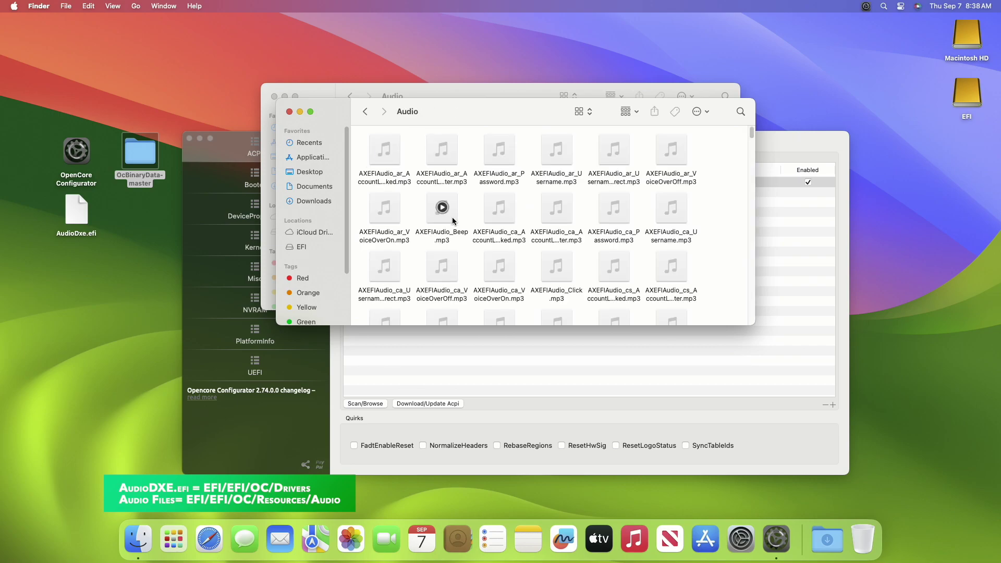
key("super+a")
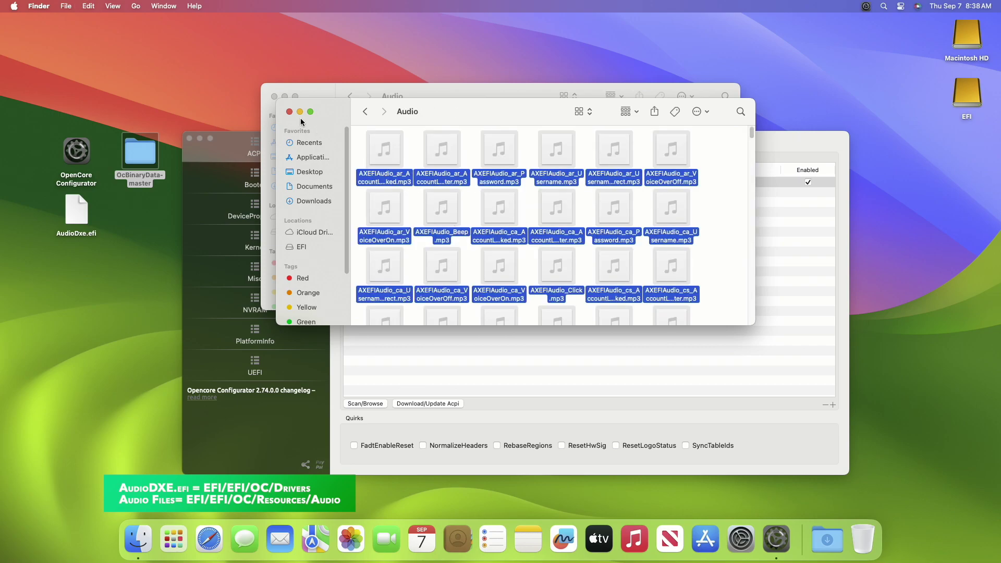
left_click(290, 112)
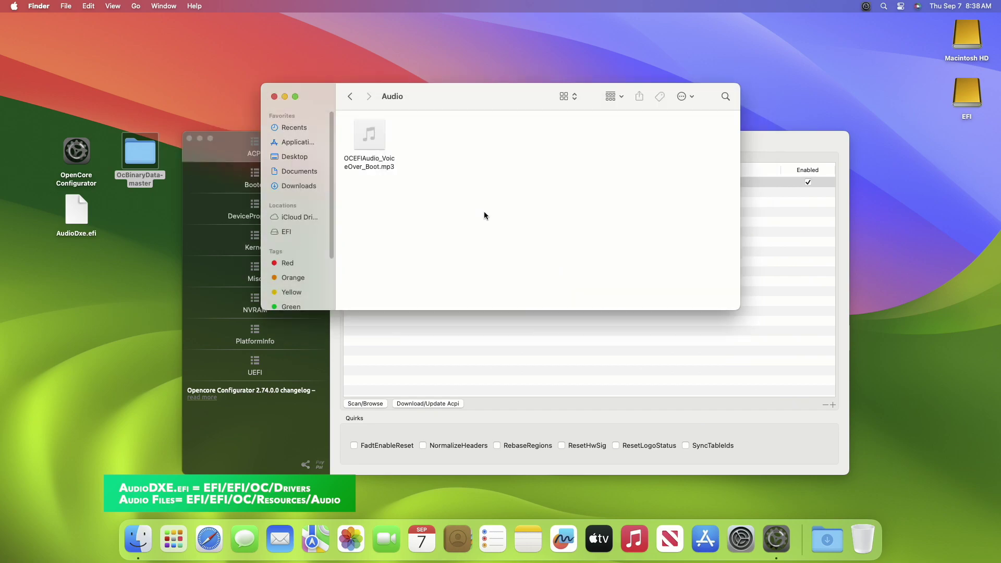
key("super+v")
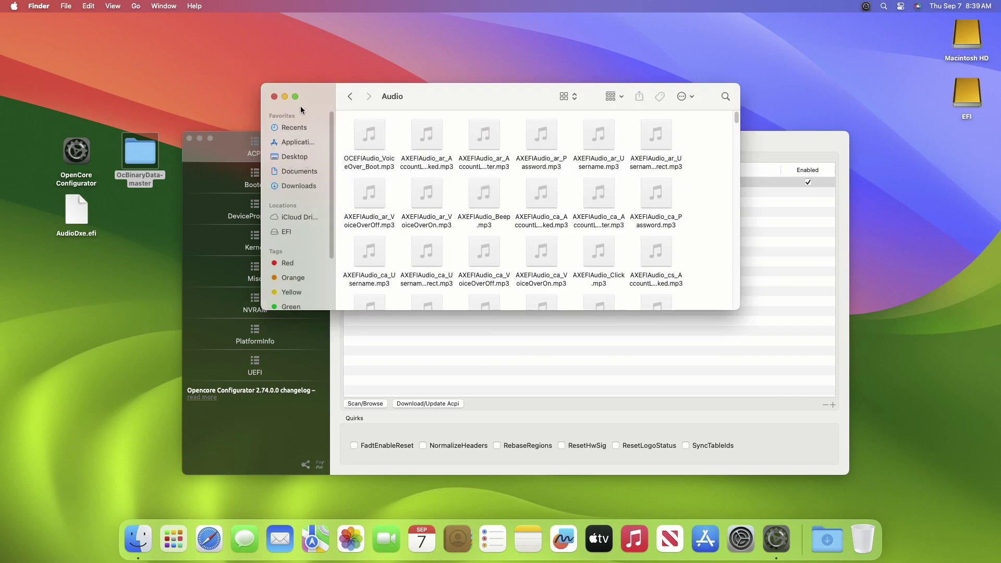
- Paste the desktop AudioDxe.efi into EFI/OC/Drivers, replacing the existing copy
left_click(349, 97)
left_click(348, 97)
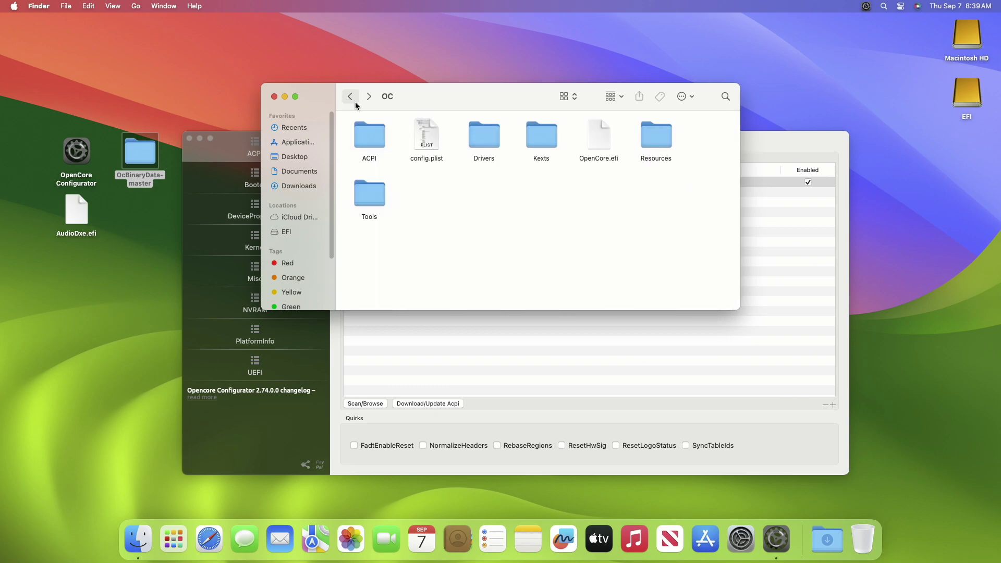
left_click(489, 141)
double_click(489, 141)
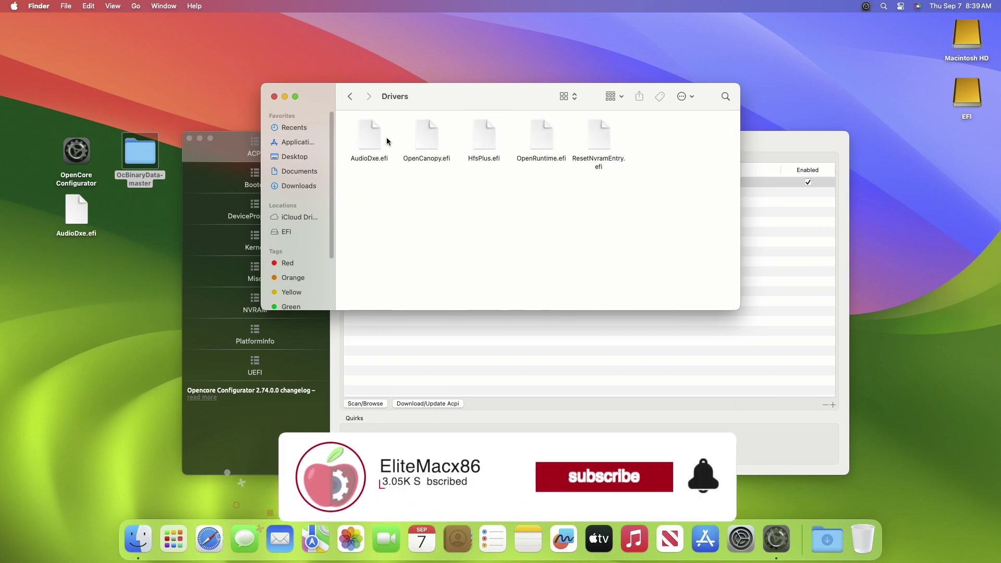
left_click(72, 221)
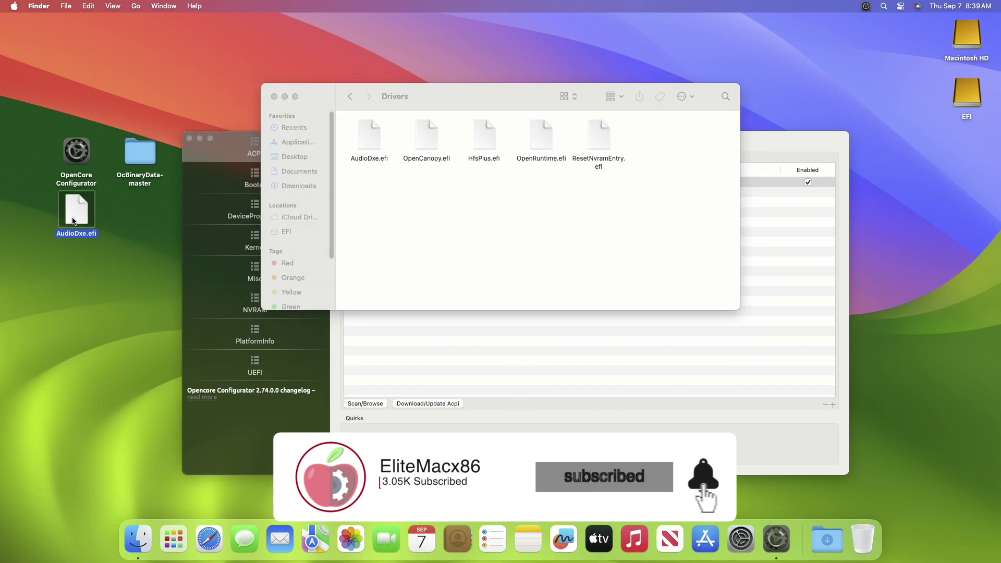
left_click(499, 213)
key("super+v")
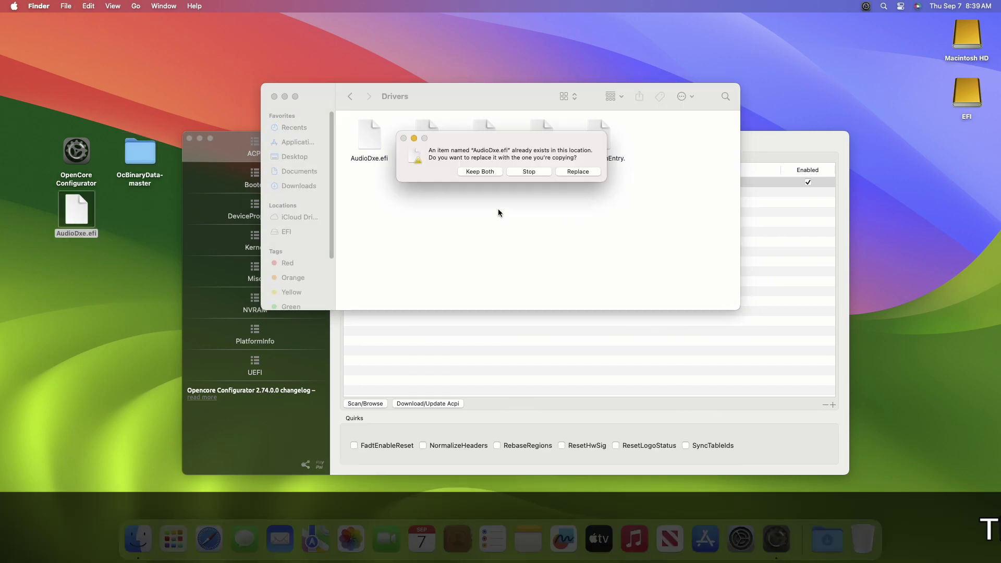
left_click(573, 171)
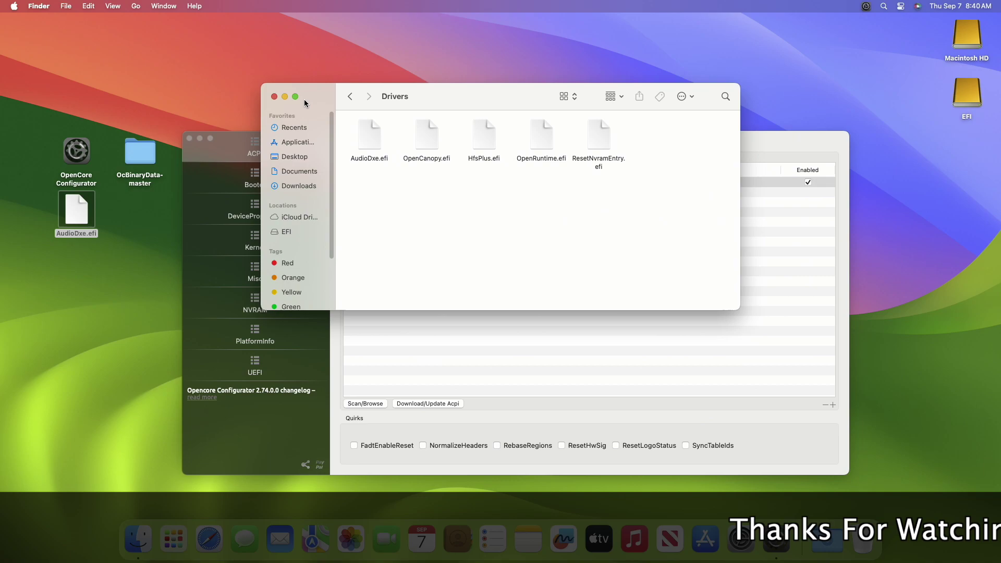
- Review UEFI Audio: AudioDevice PciRoot(0x0)/Pci(0x8,0x1)/Pci(0x0,0x6), AudioOutMask -1, AudioSupport on
left_click(274, 97)
left_click(365, 149)
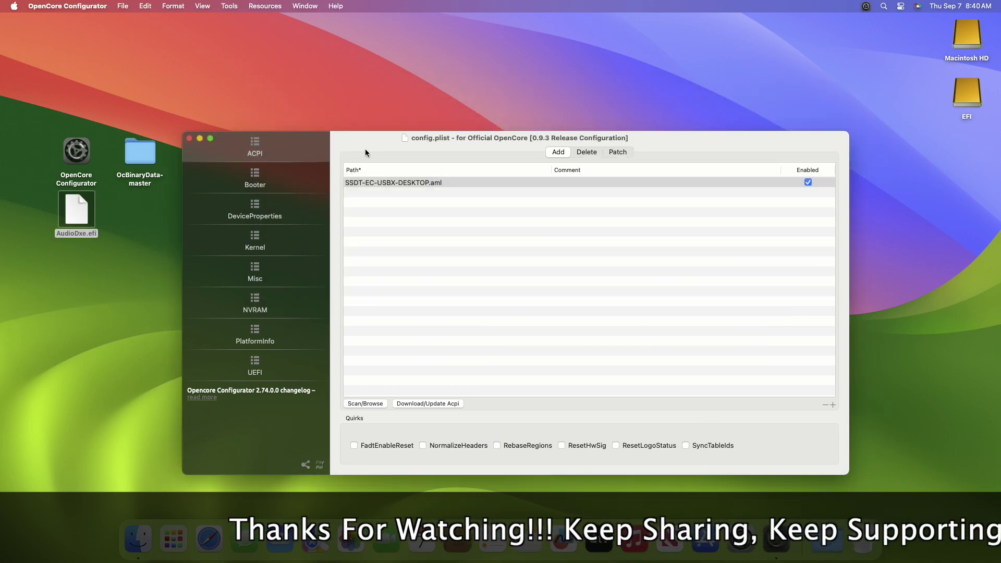
left_click(288, 376)
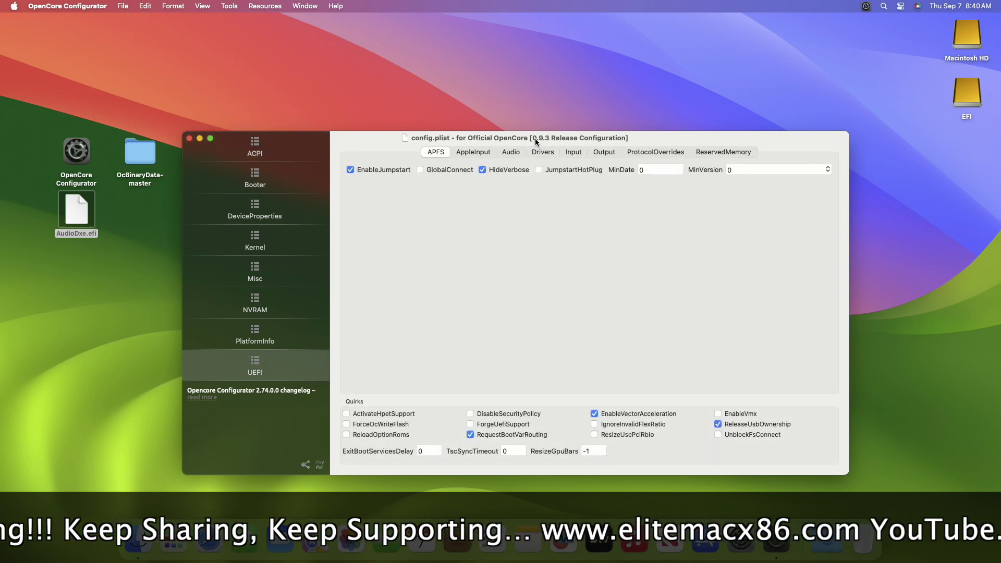
left_click(521, 155)
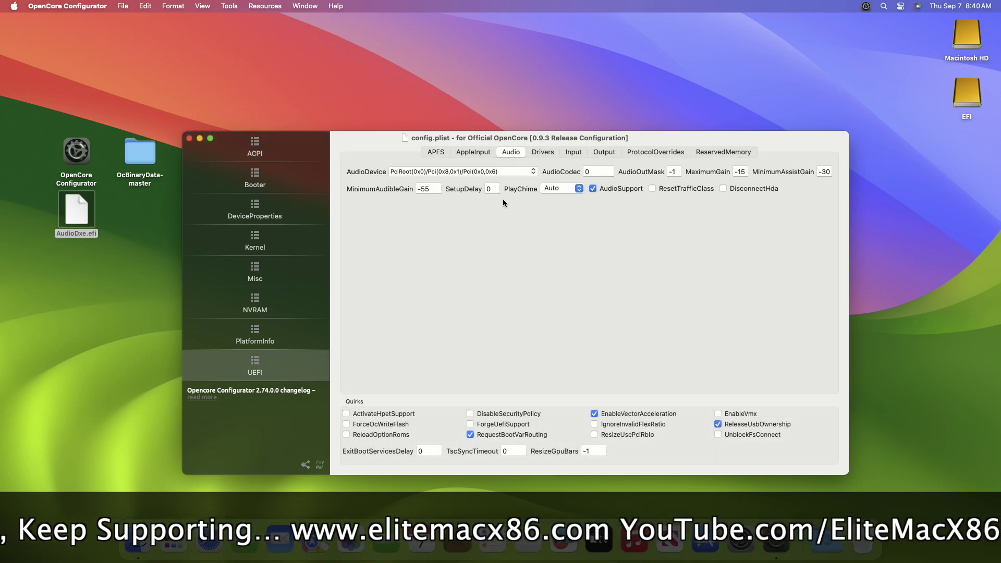
left_click(534, 172)
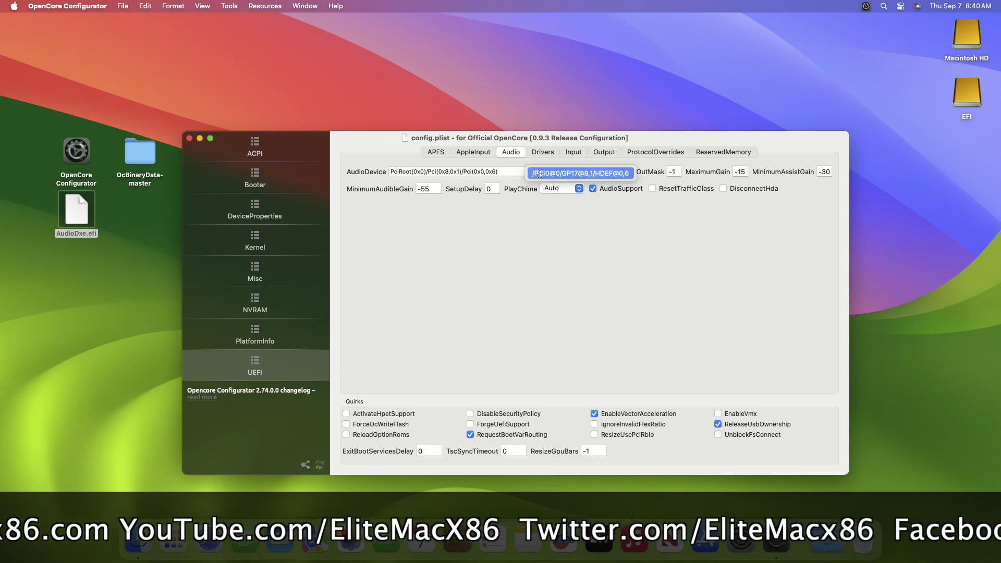
left_click(538, 173)
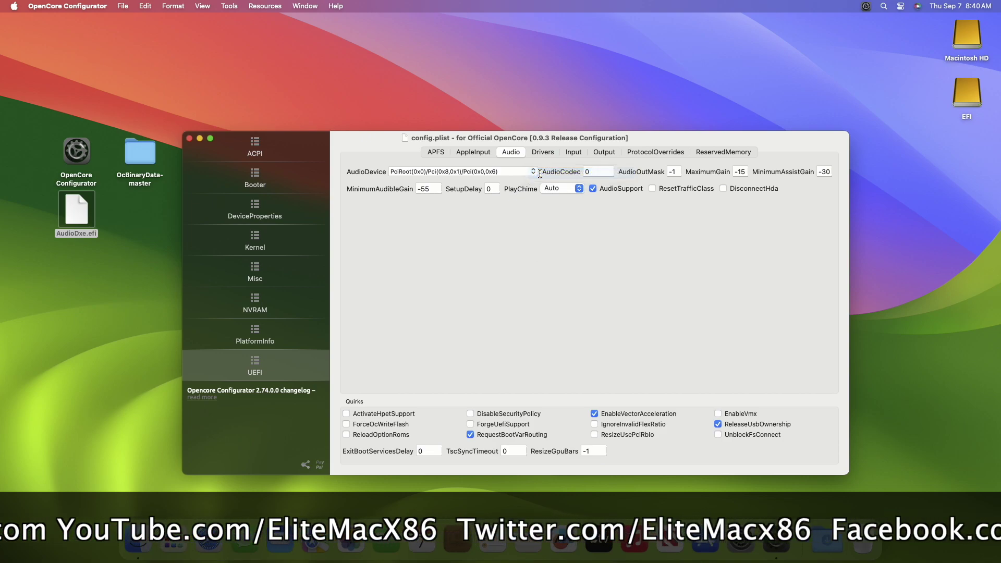
left_click(674, 171)
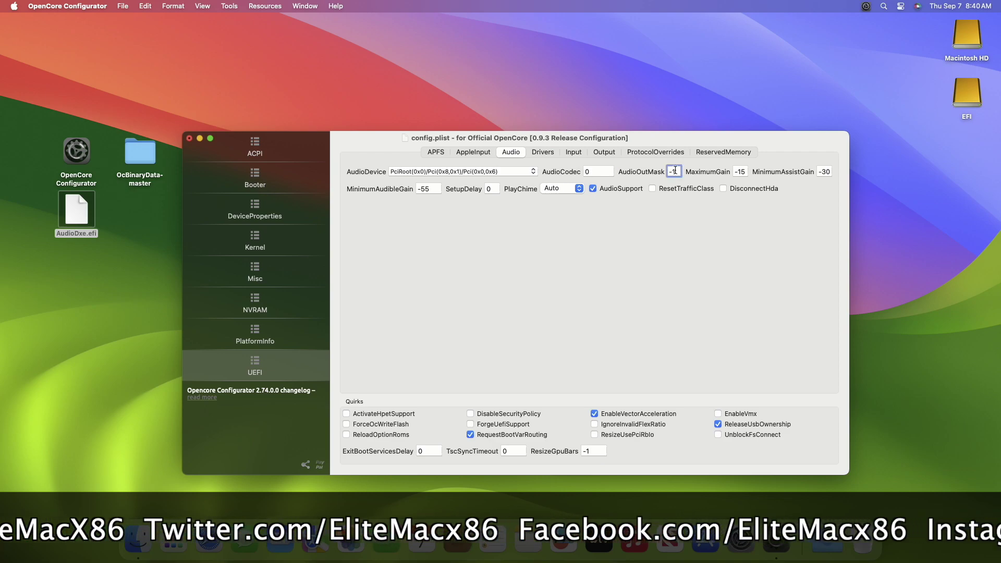
left_click(608, 195)
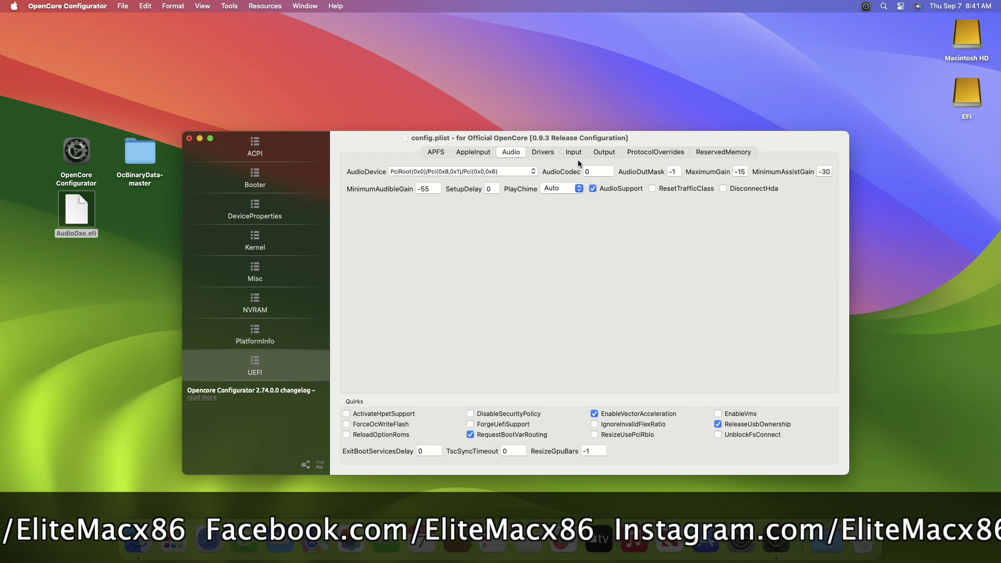
- Confirm AudioDxe.efi in UEFI Drivers and PickerAudioAssist in Misc Boot, then save config.plist
left_click(541, 152)
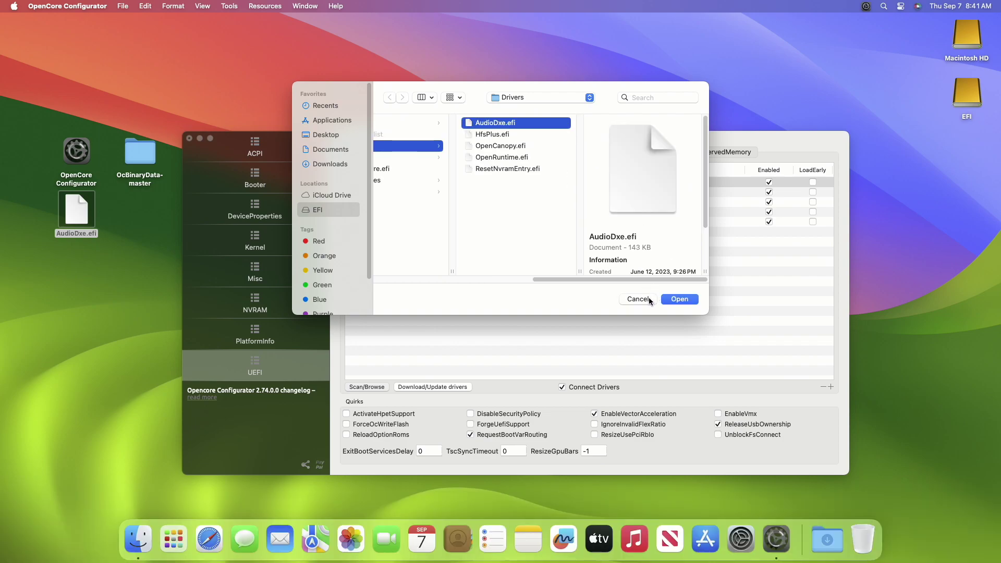
left_click(637, 299)
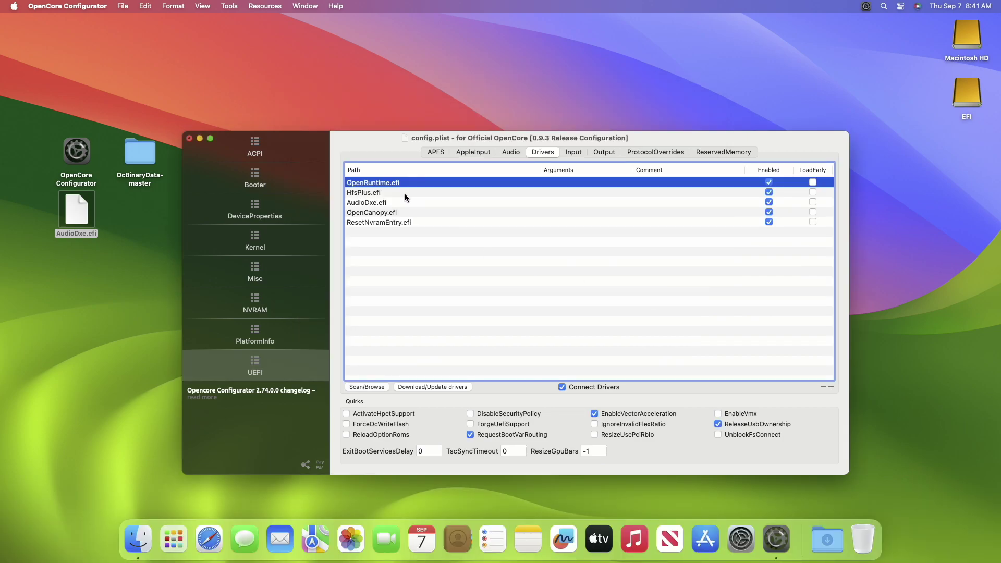
left_click(298, 275)
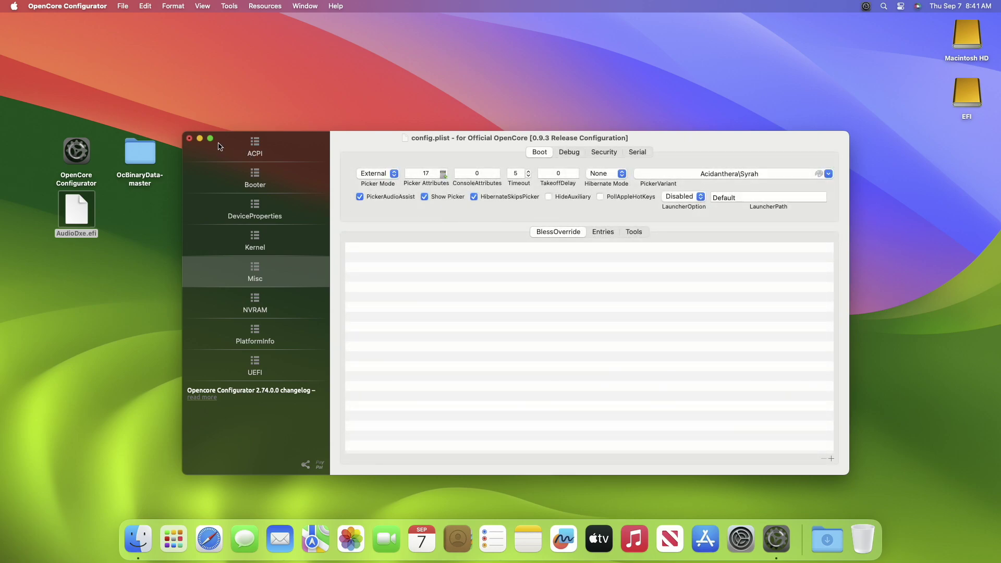
left_click(190, 138)
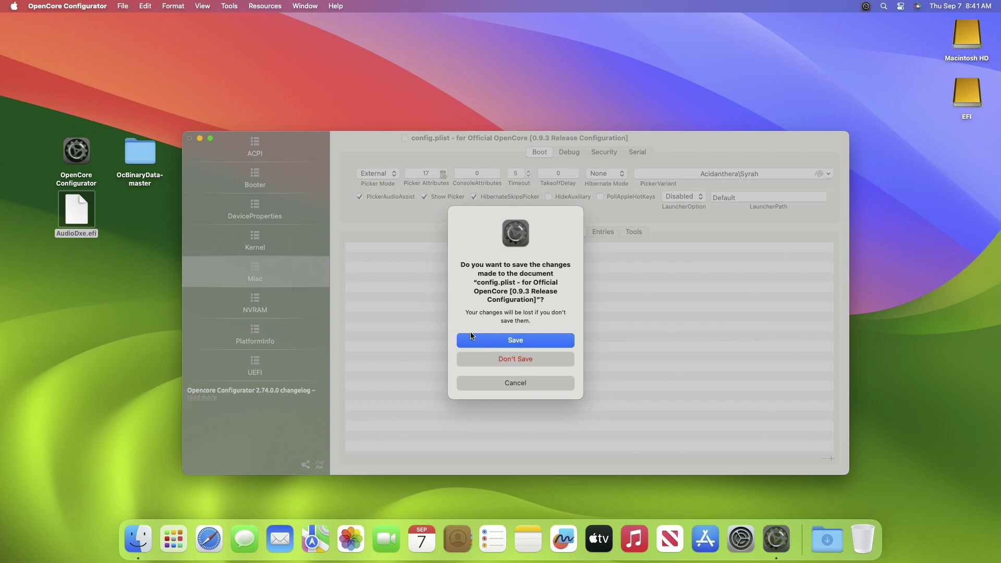
left_click(476, 338)
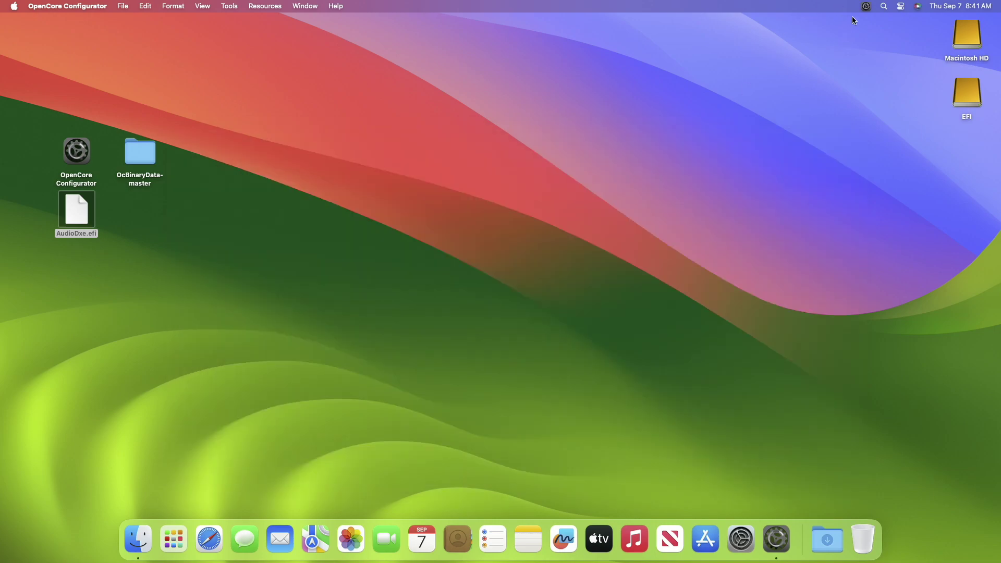
- Unmount the EFI partition and quit OpenCore Configurator from the Dock
left_click(866, 6)
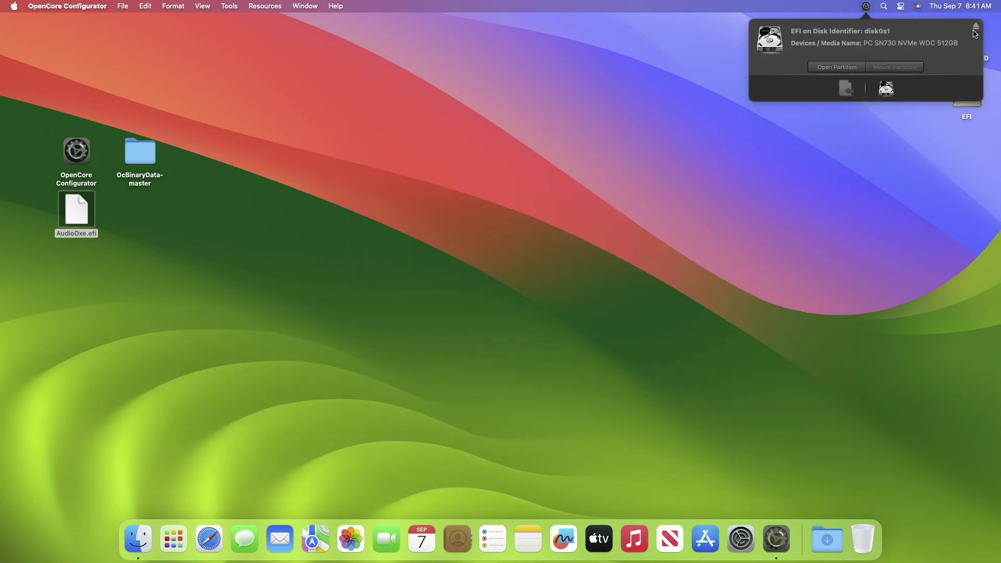
left_click(976, 26)
left_click(597, 172)
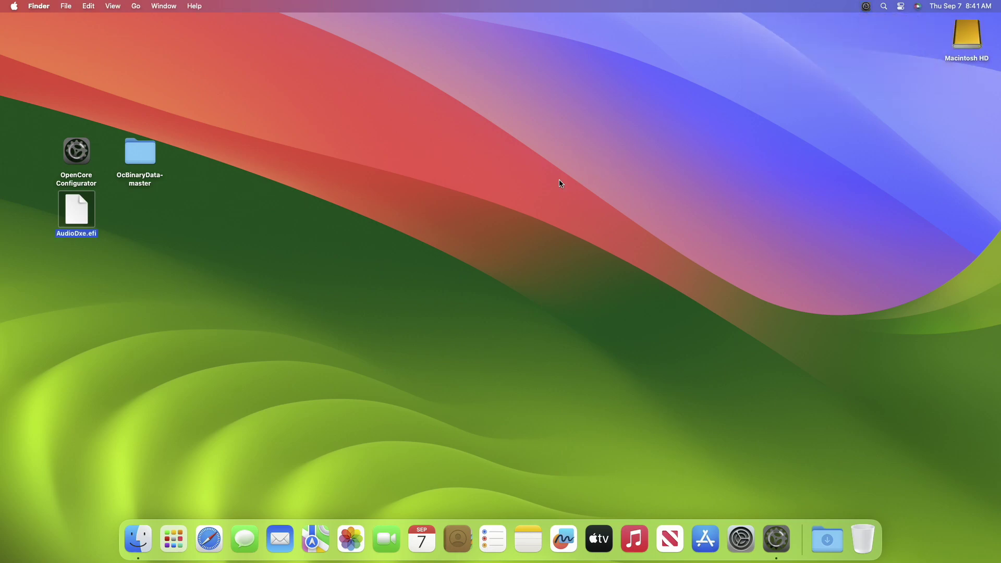
right_click(777, 540)
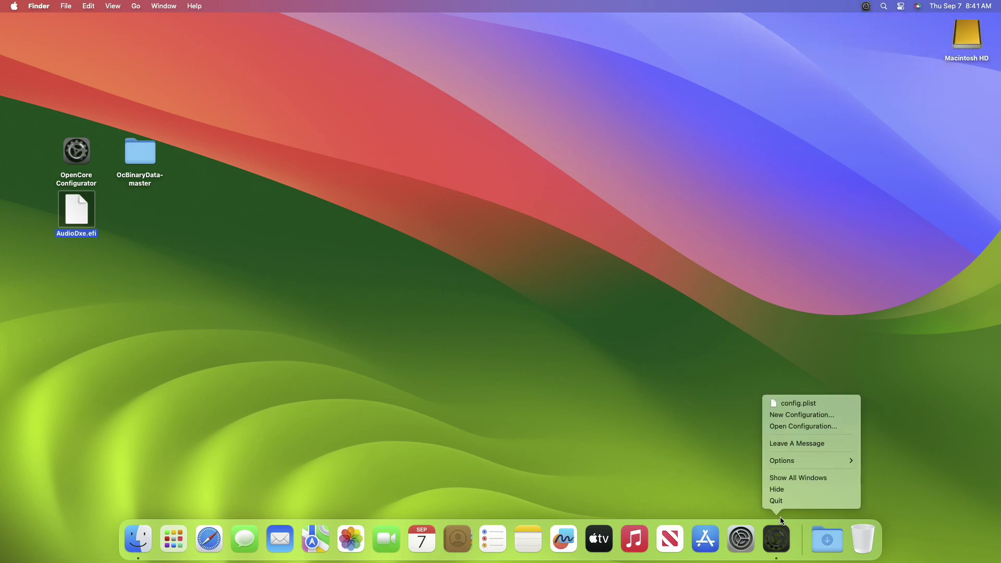
left_click(781, 501)
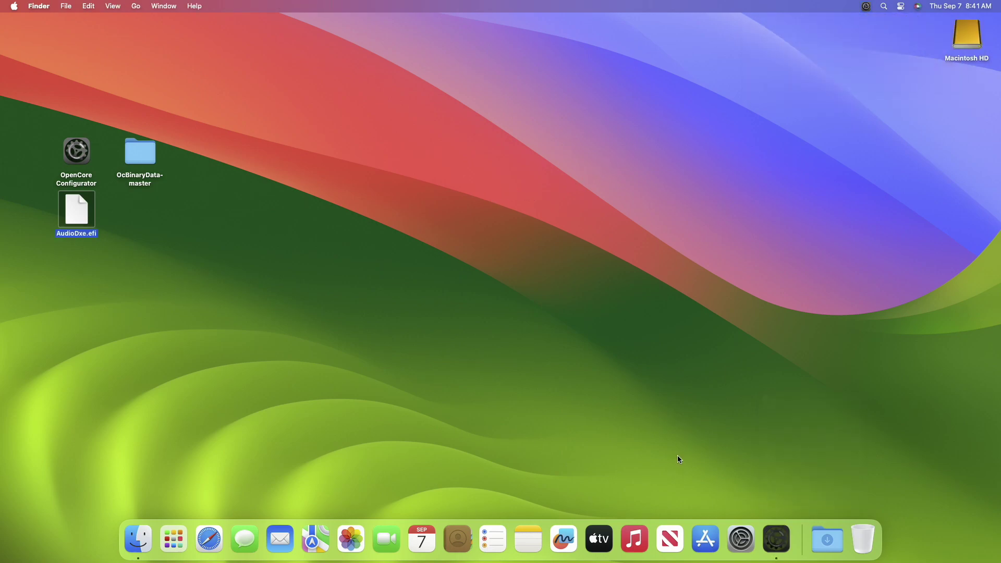
- Restart the Mac via Apple menu > Restart… and confirm
left_click(84, 103)
left_click(14, 6)
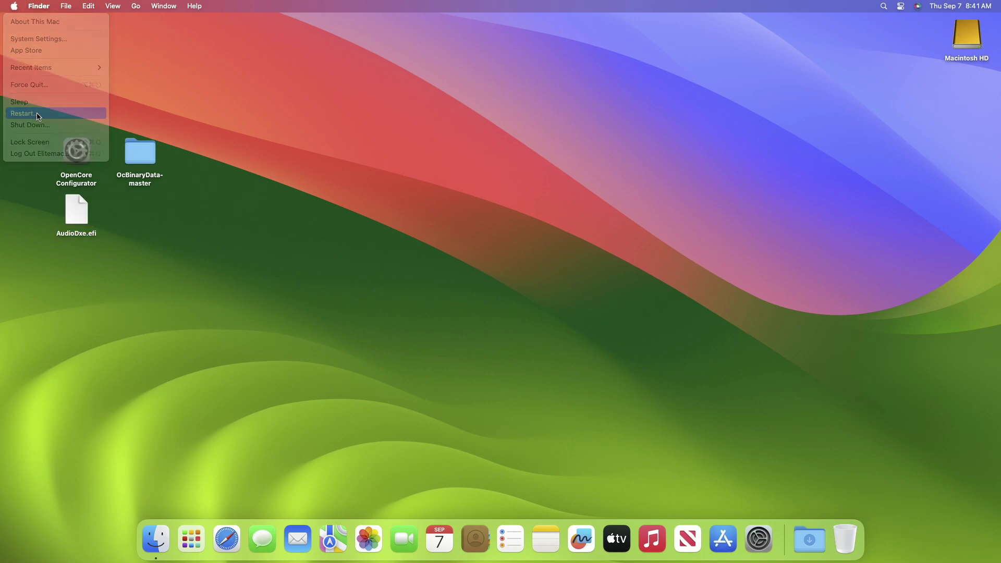
left_click(38, 115)
left_click(582, 192)
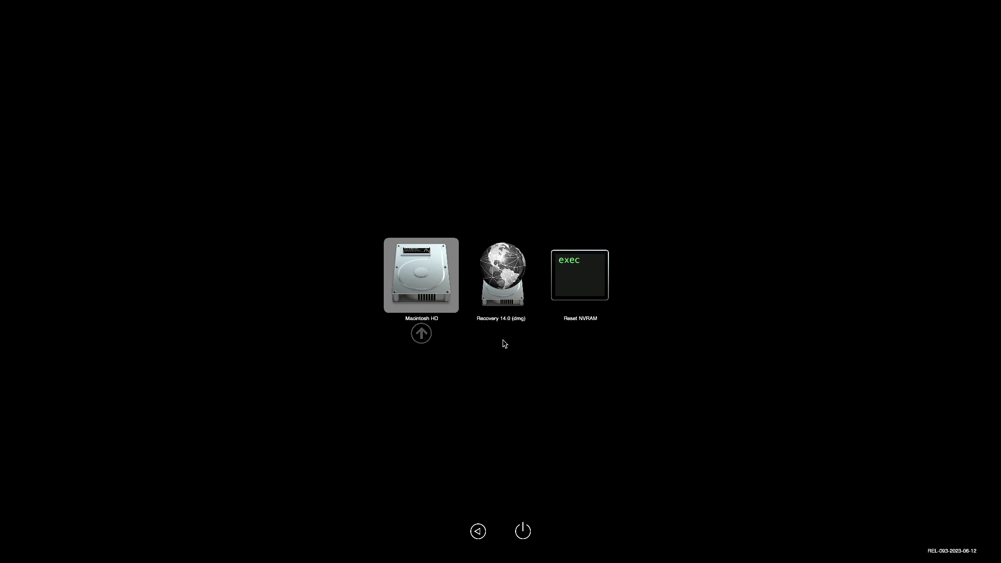
- Step through Recovery 14.0 (dmg) and Reset NVRAM, then back to Macintosh HD
key("Right")
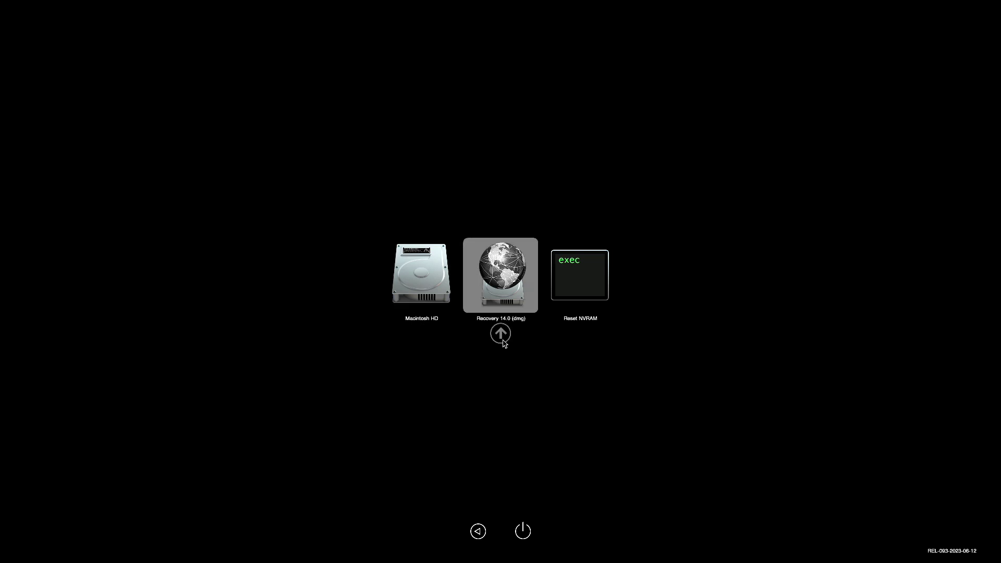
key("Right")
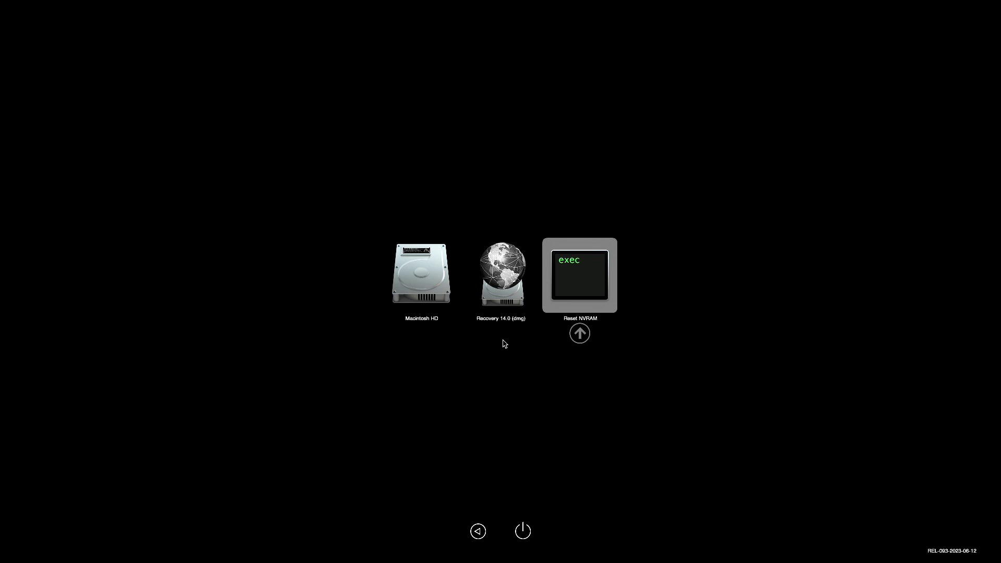
key("Left")
key("Left")
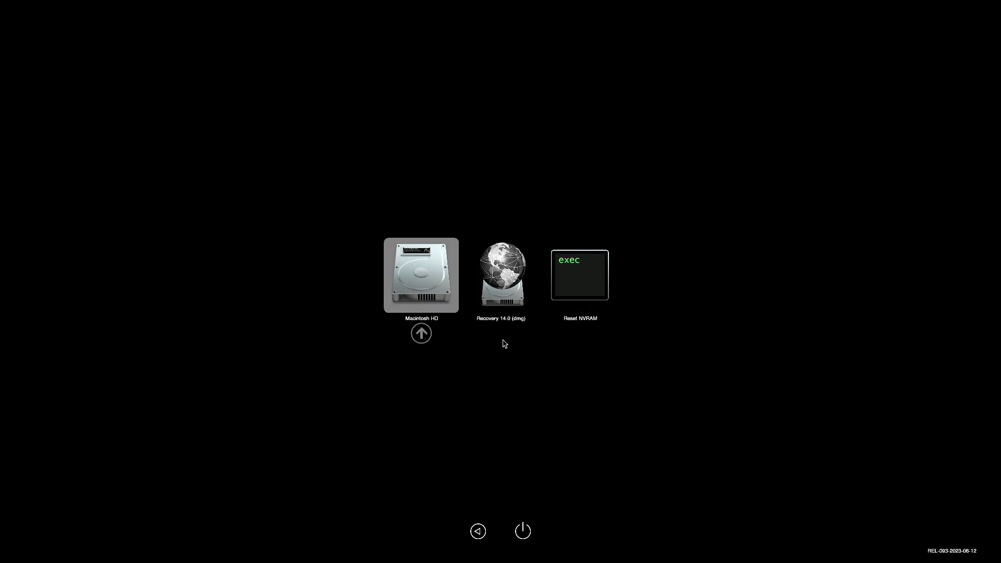